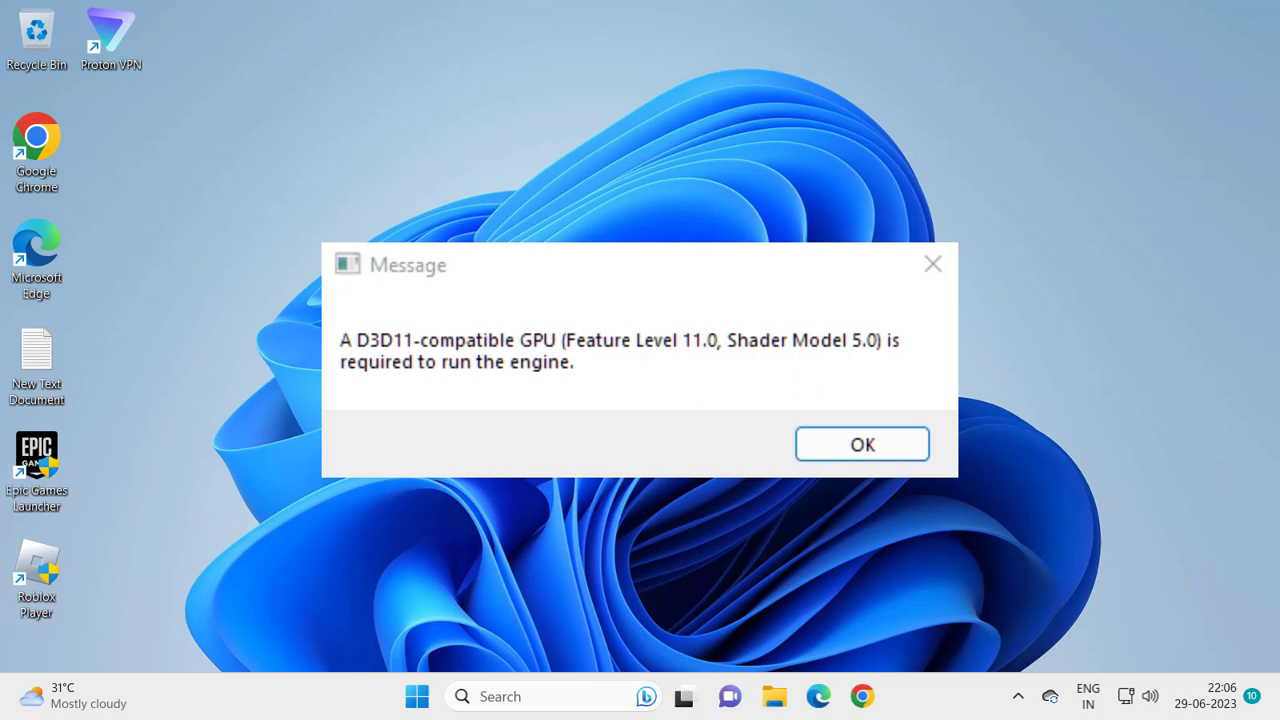
Dismiss the D3D11-compatible GPU requirement error message.
key("Return")
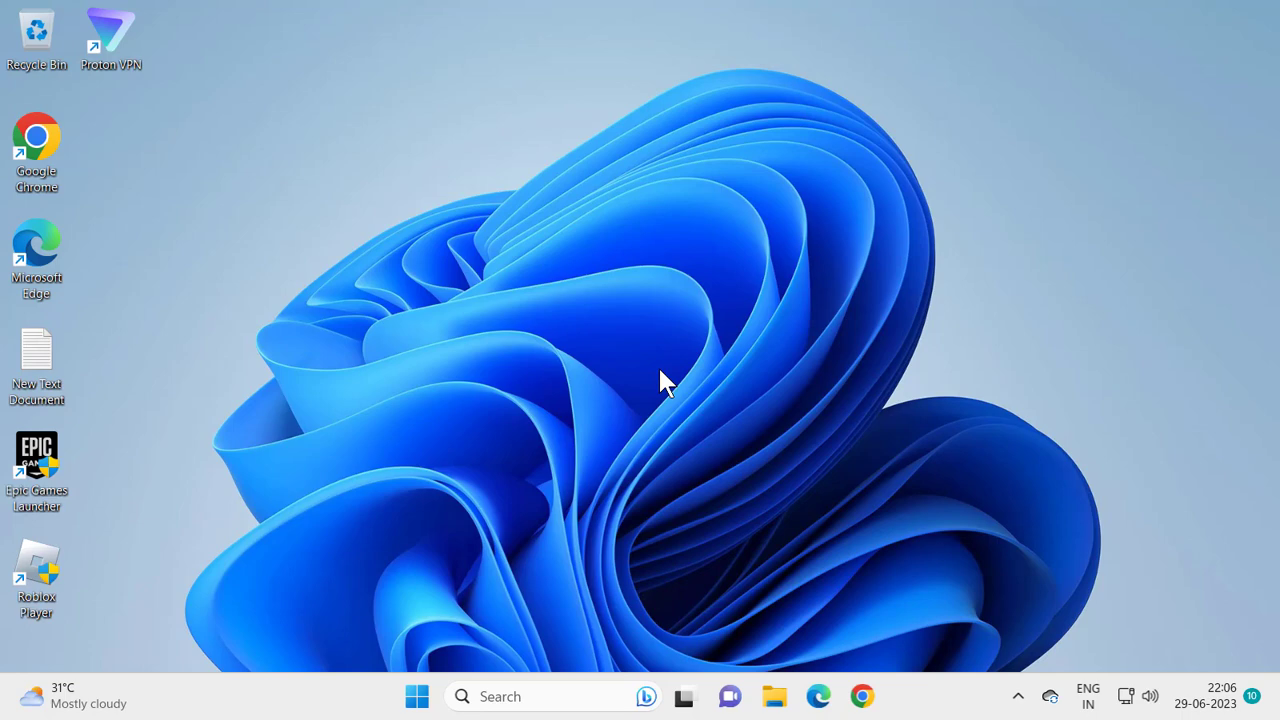
Launch Chrome, search 'directx', and open the DirectX End-User Runtime Web Installer page.
left_click(864, 698)
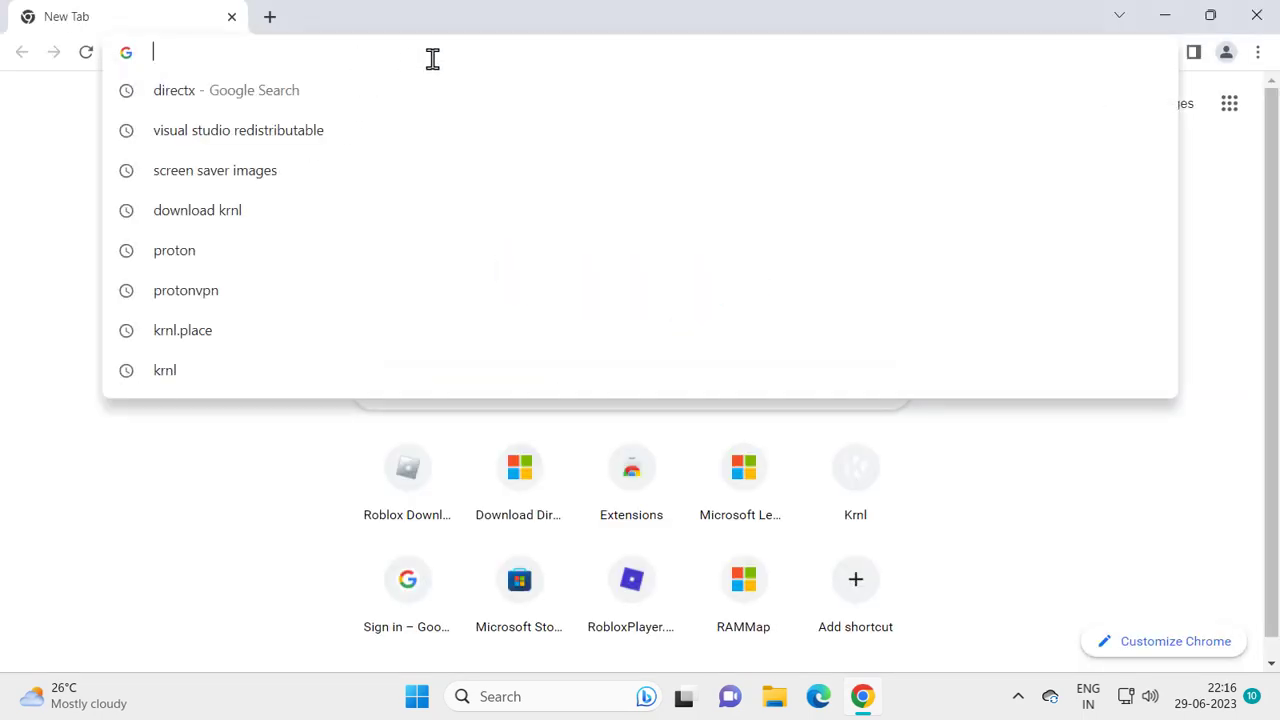
type("dire")
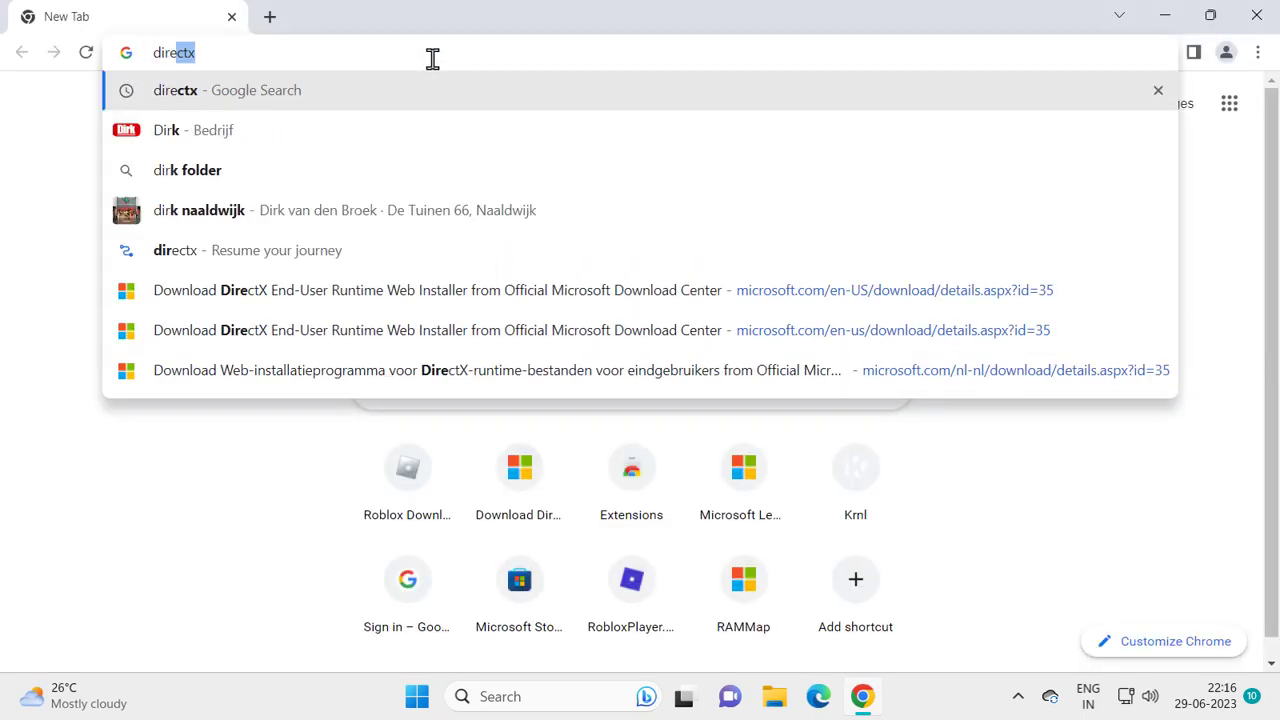
type("ctx")
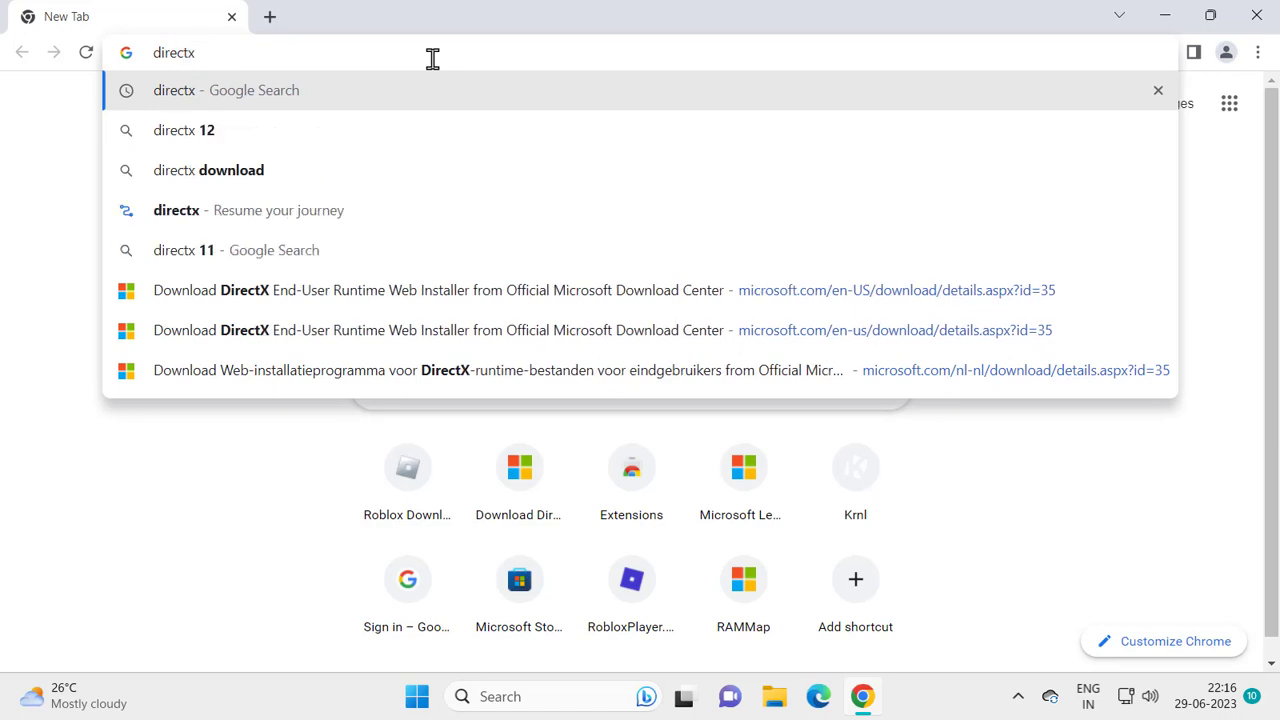
key("Return")
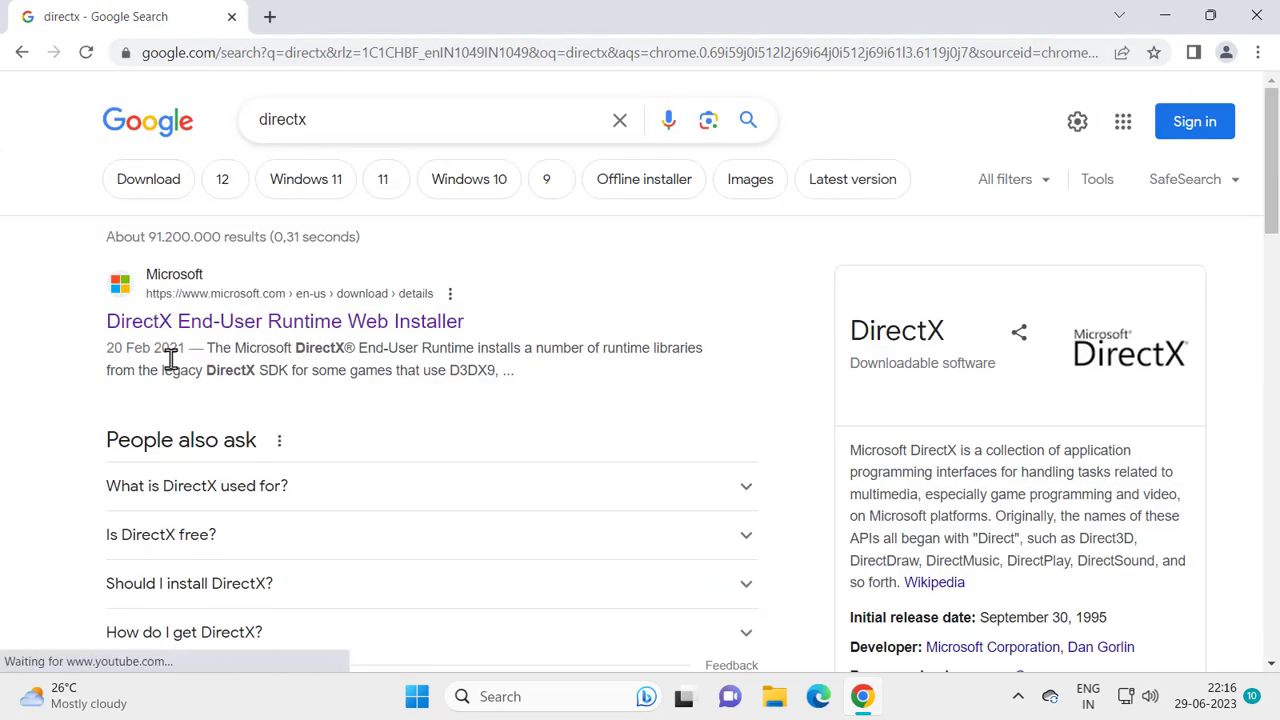
left_click(188, 330)
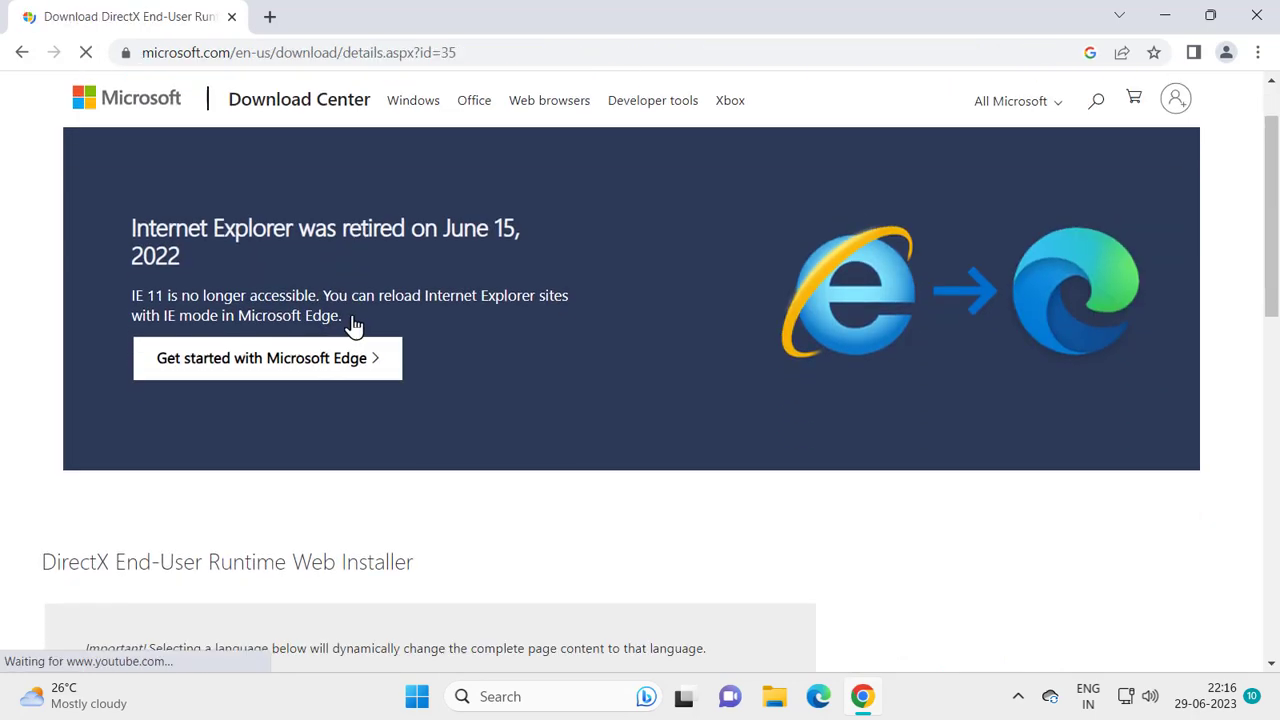
Keep English as the DirectX installer's download language.
scroll(360, 310, "down", 1)
scroll(365, 300, "down", 3)
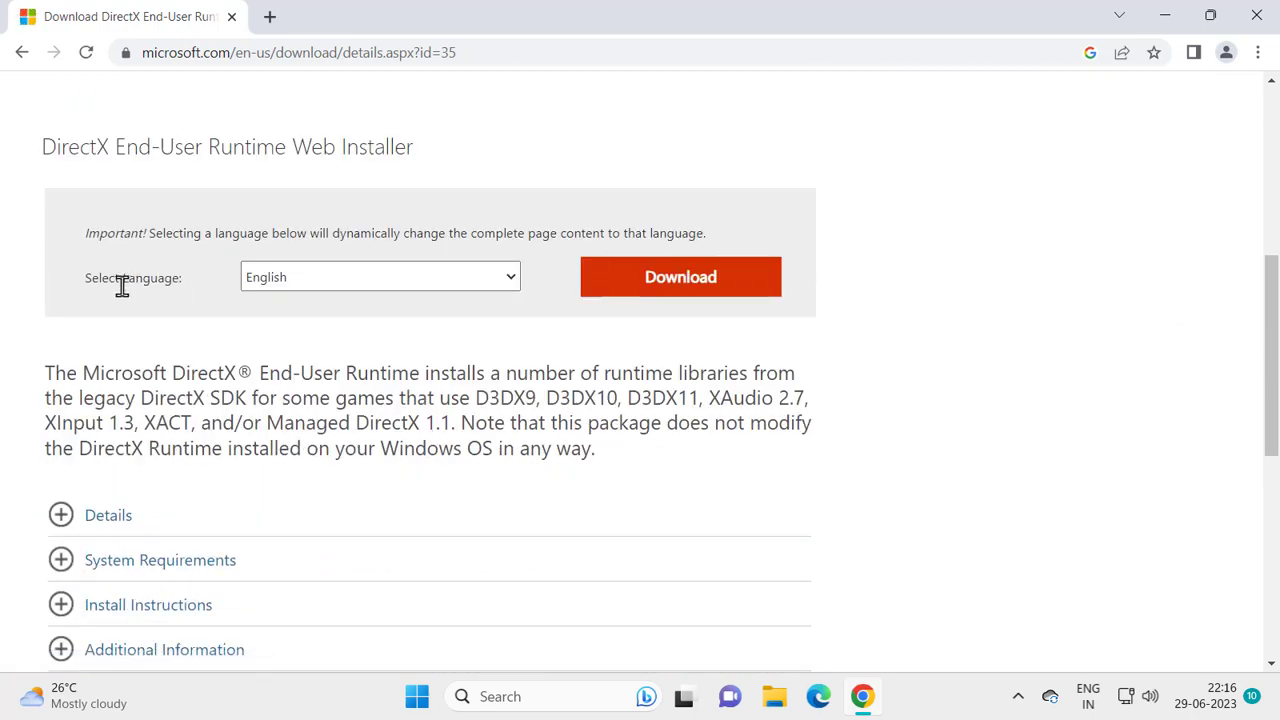
left_click(282, 282)
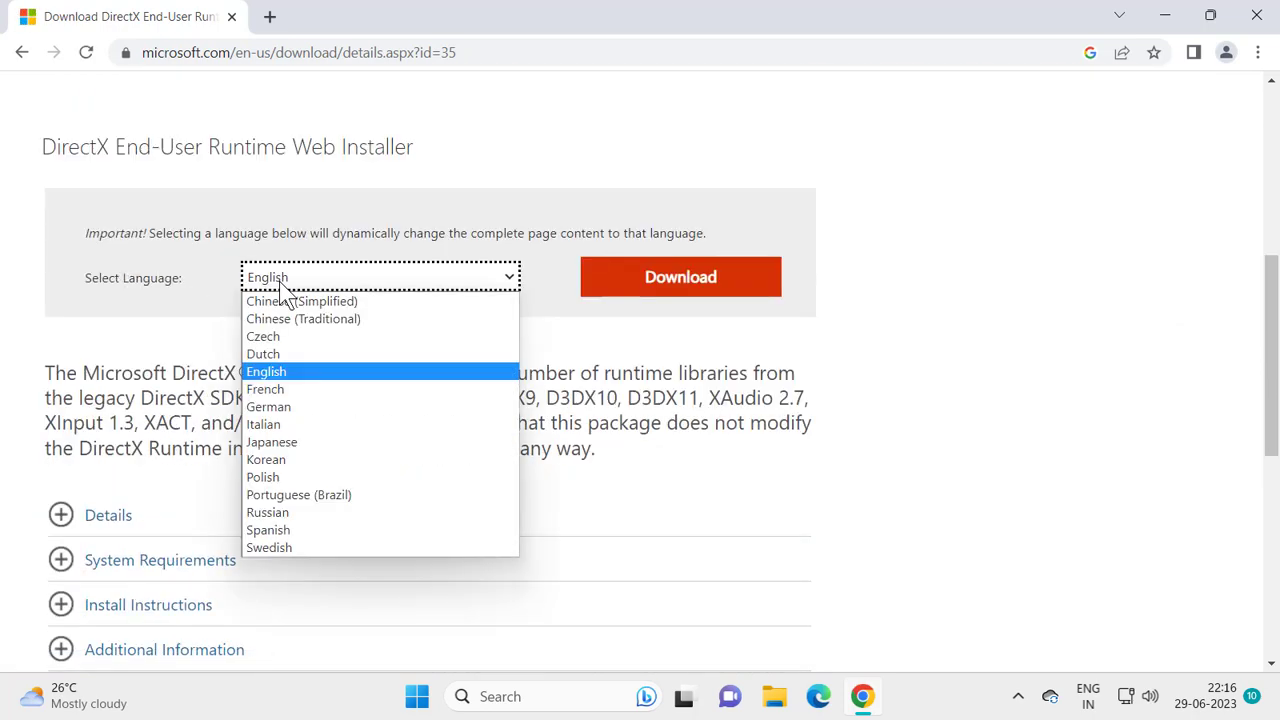
left_click(293, 372)
left_click(558, 243)
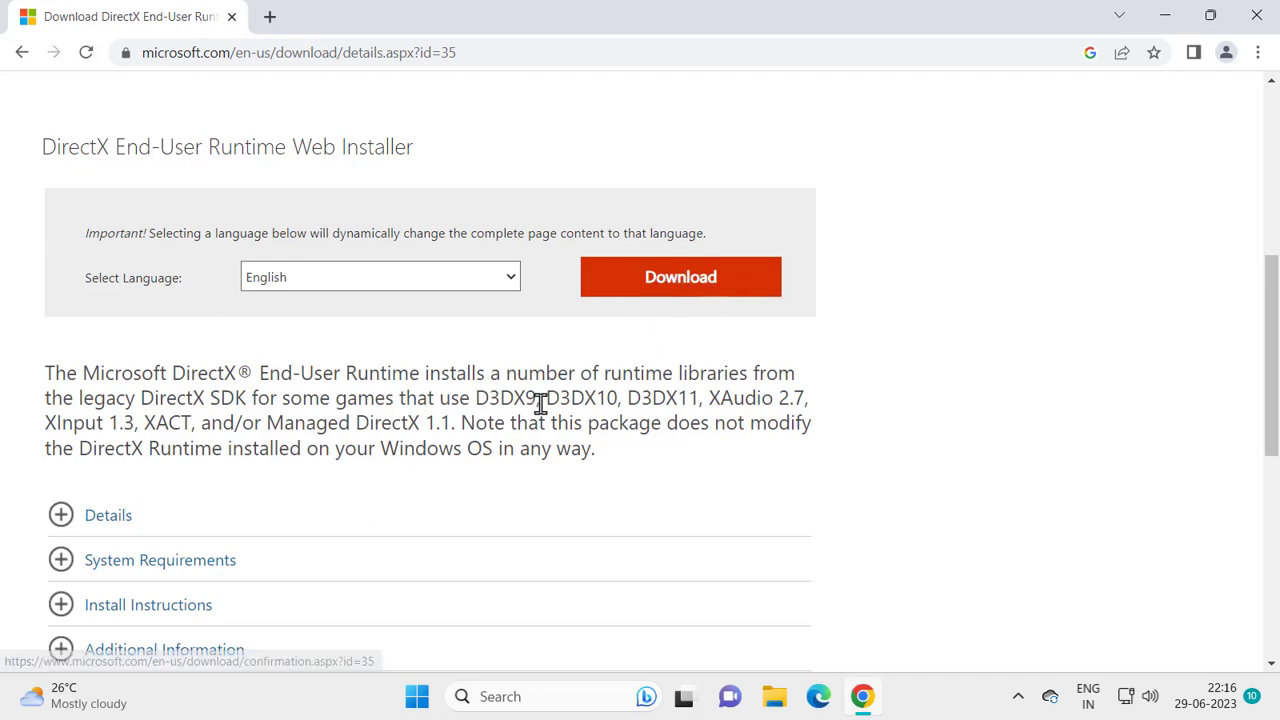
scroll(457, 420, "up", 3)
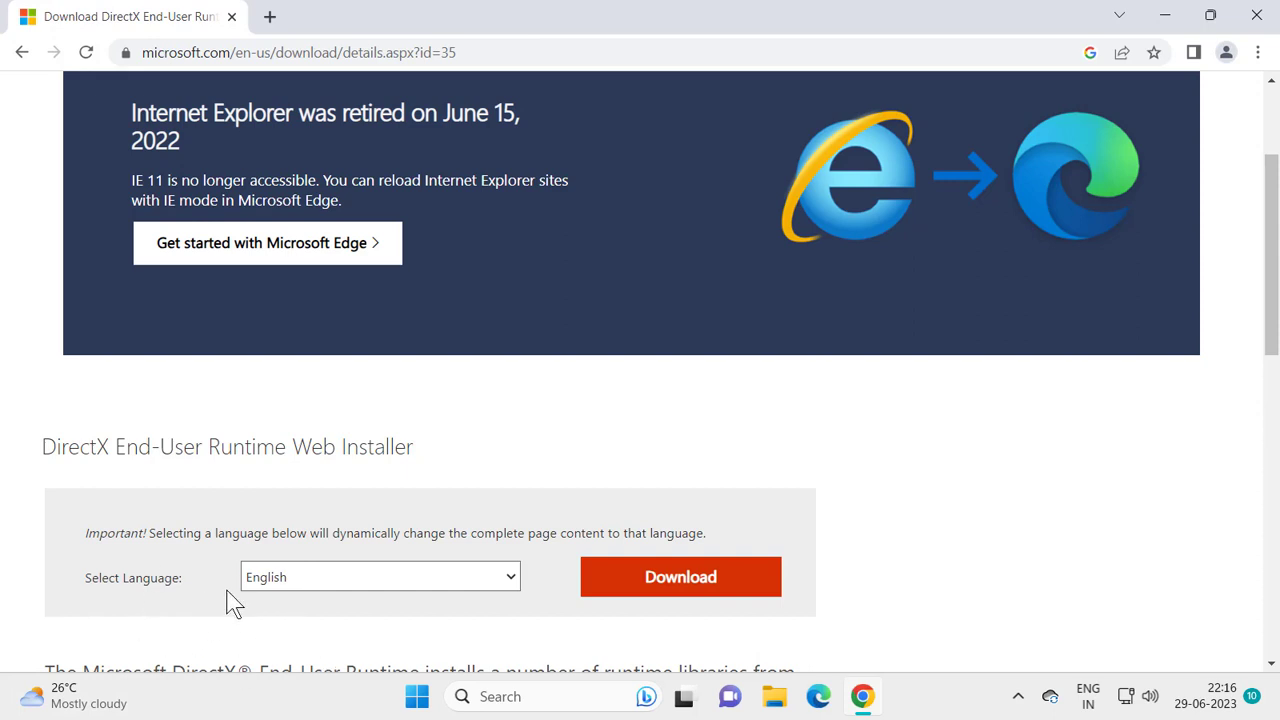
scroll(199, 577, "down", 1)
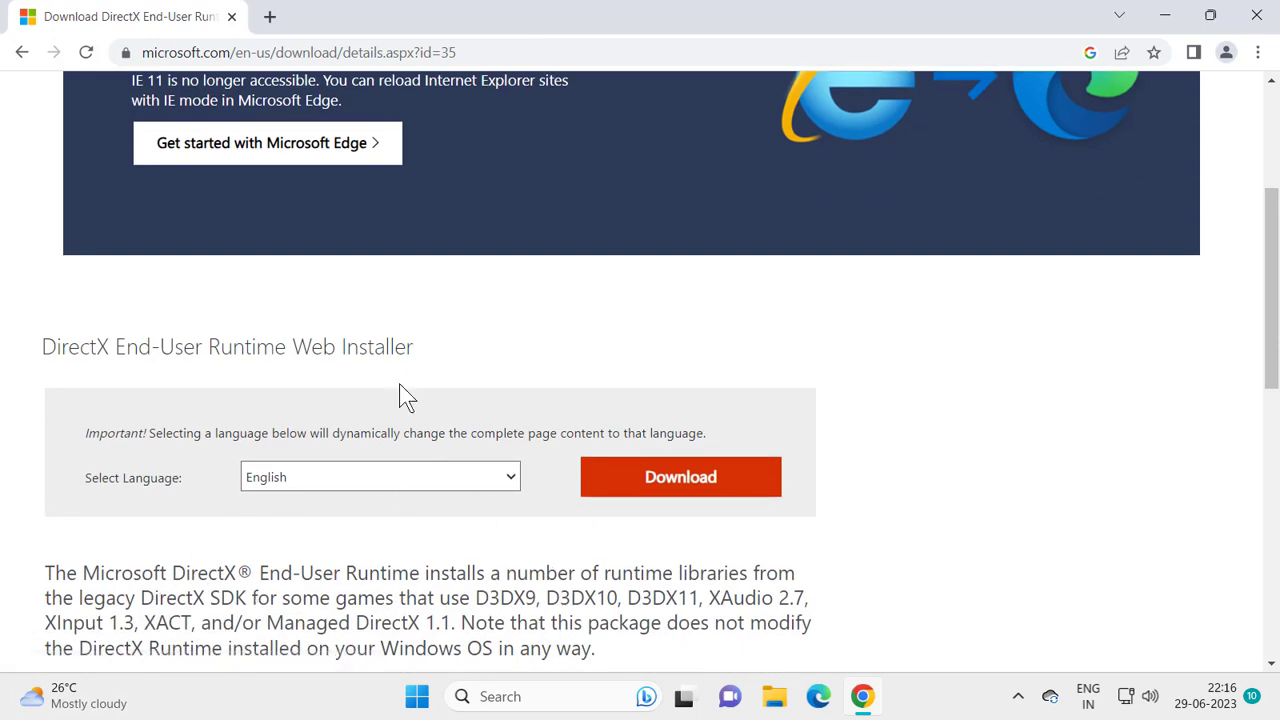
In a new tab, search Google for 'visual studio redistributable'.
left_click(270, 18)
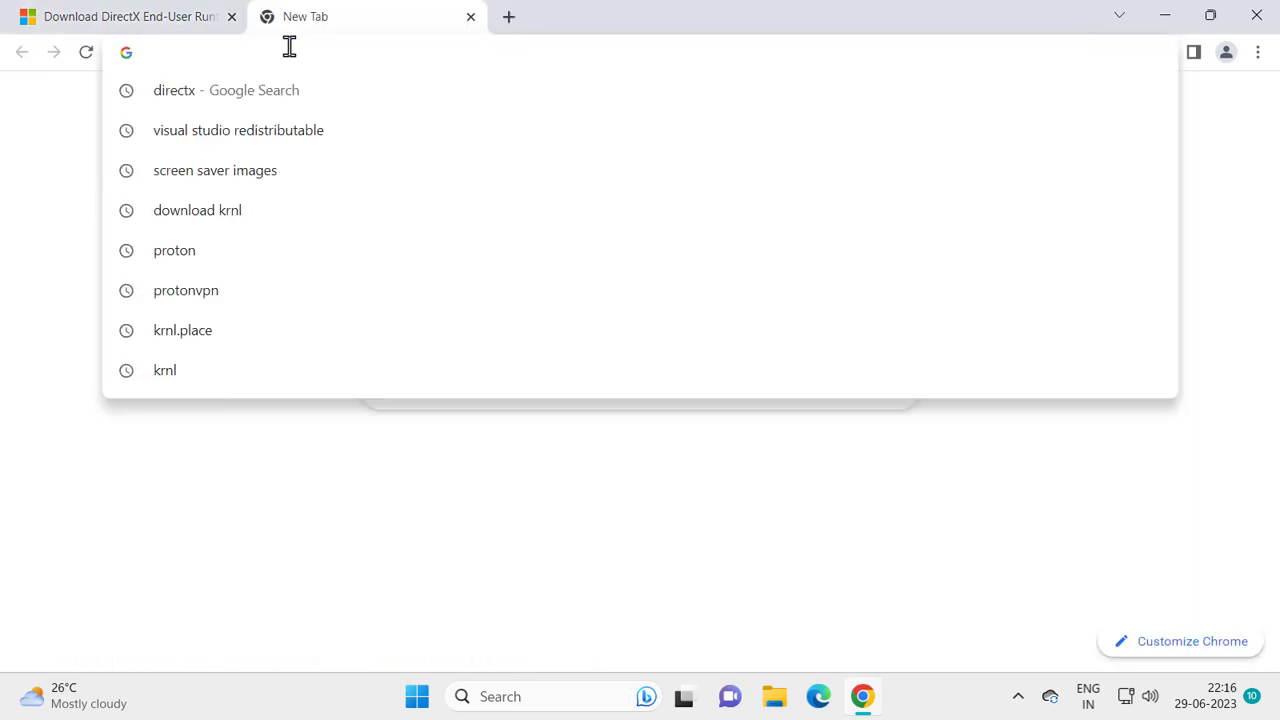
type("vi")
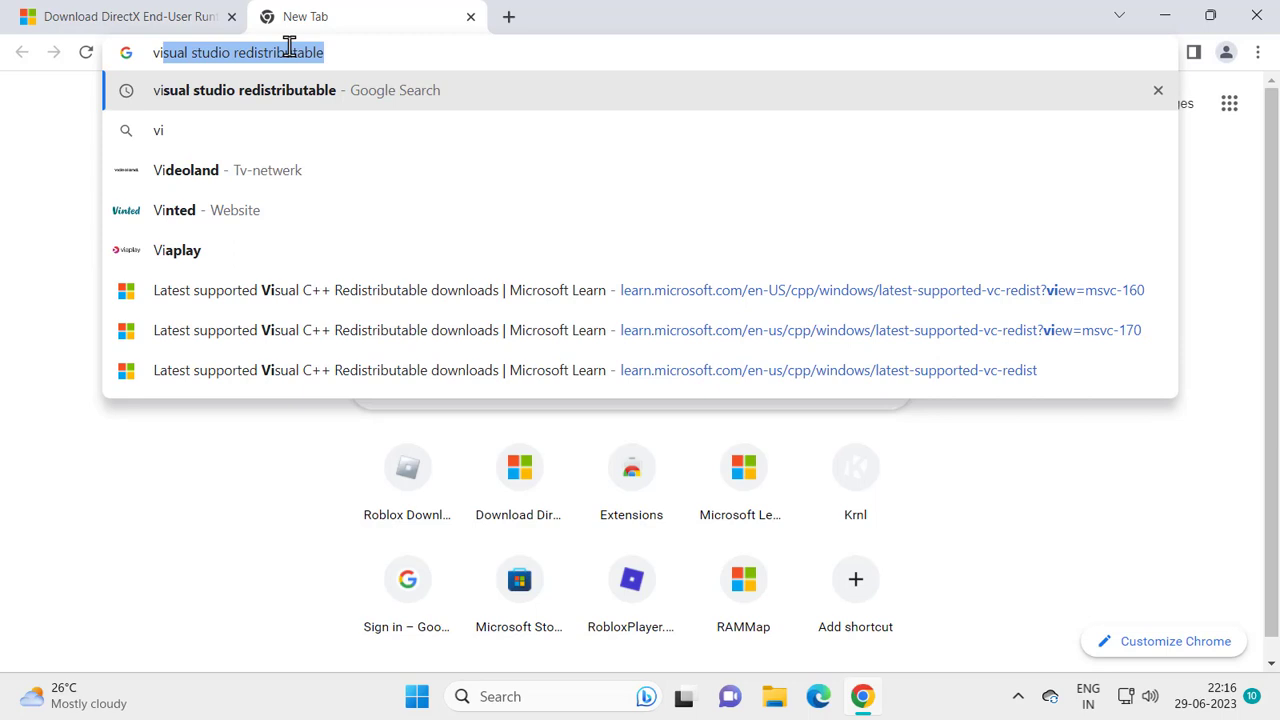
type("sua")
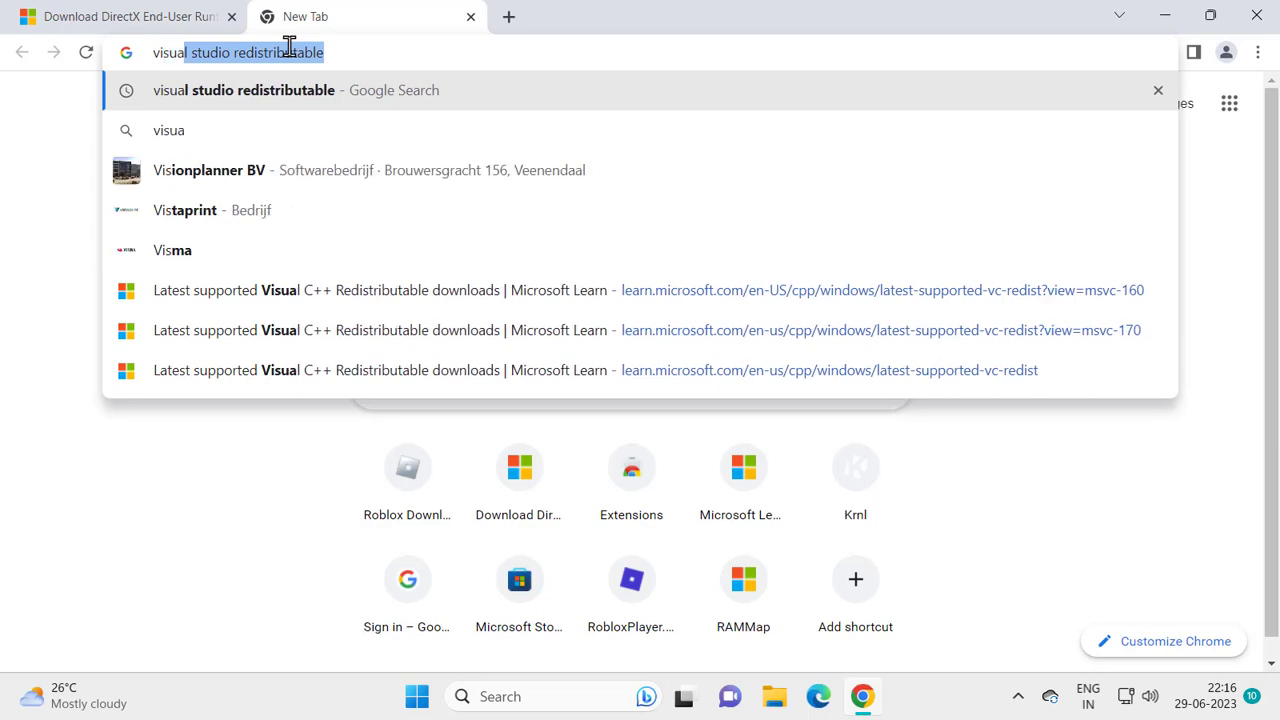
type("l s")
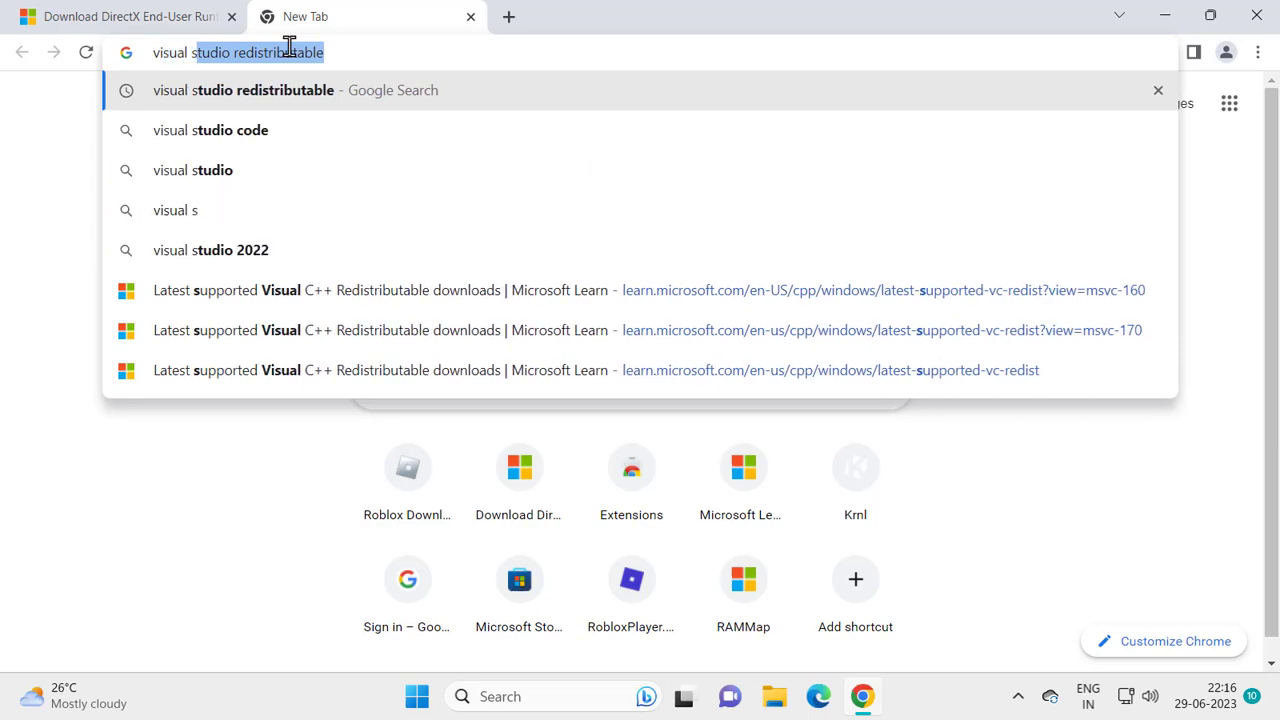
type("tu")
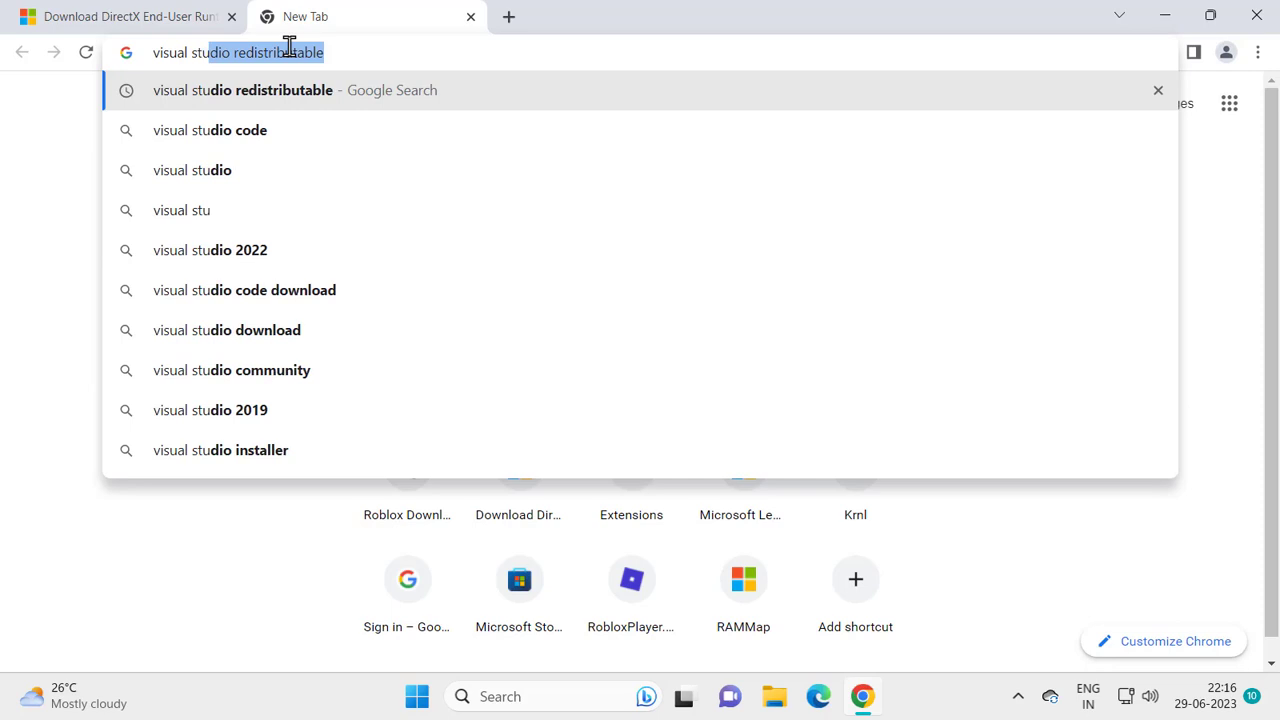
type("di")
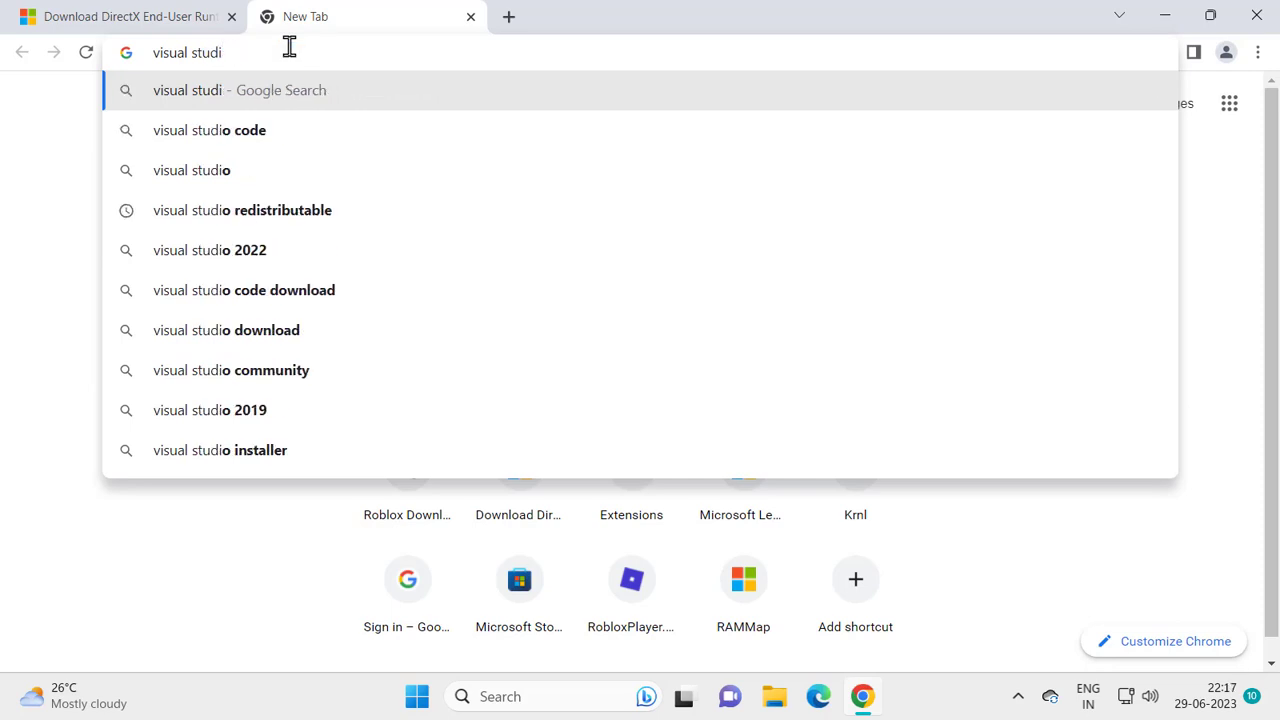
type("o redi")
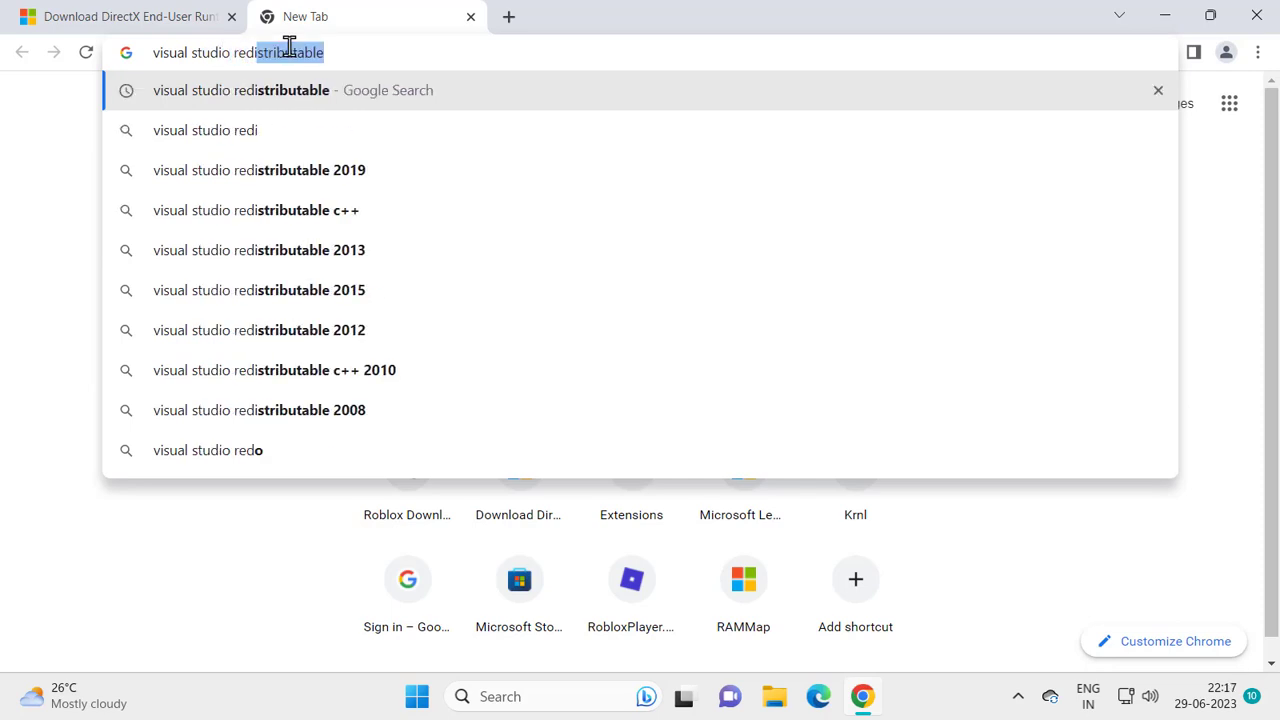
type("s")
key("Return")
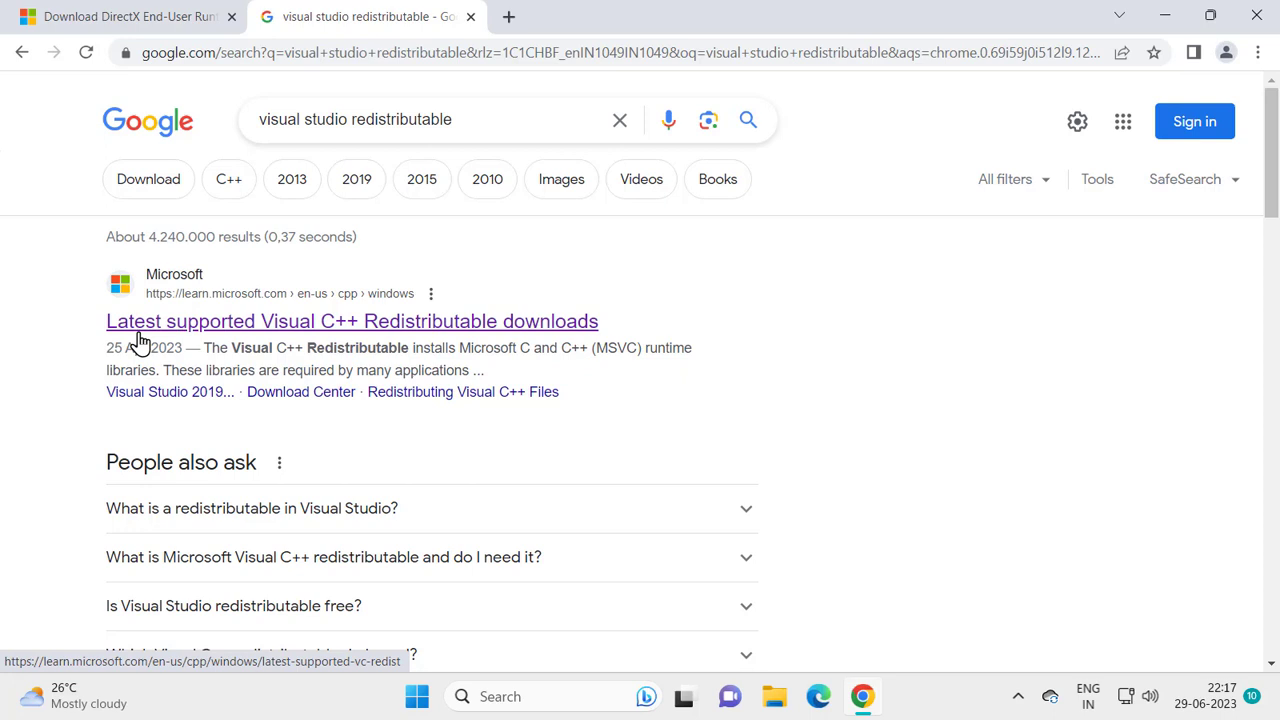
Open Microsoft's Visual C++ Redistributable downloads article and scroll to its download table.
left_click(416, 329)
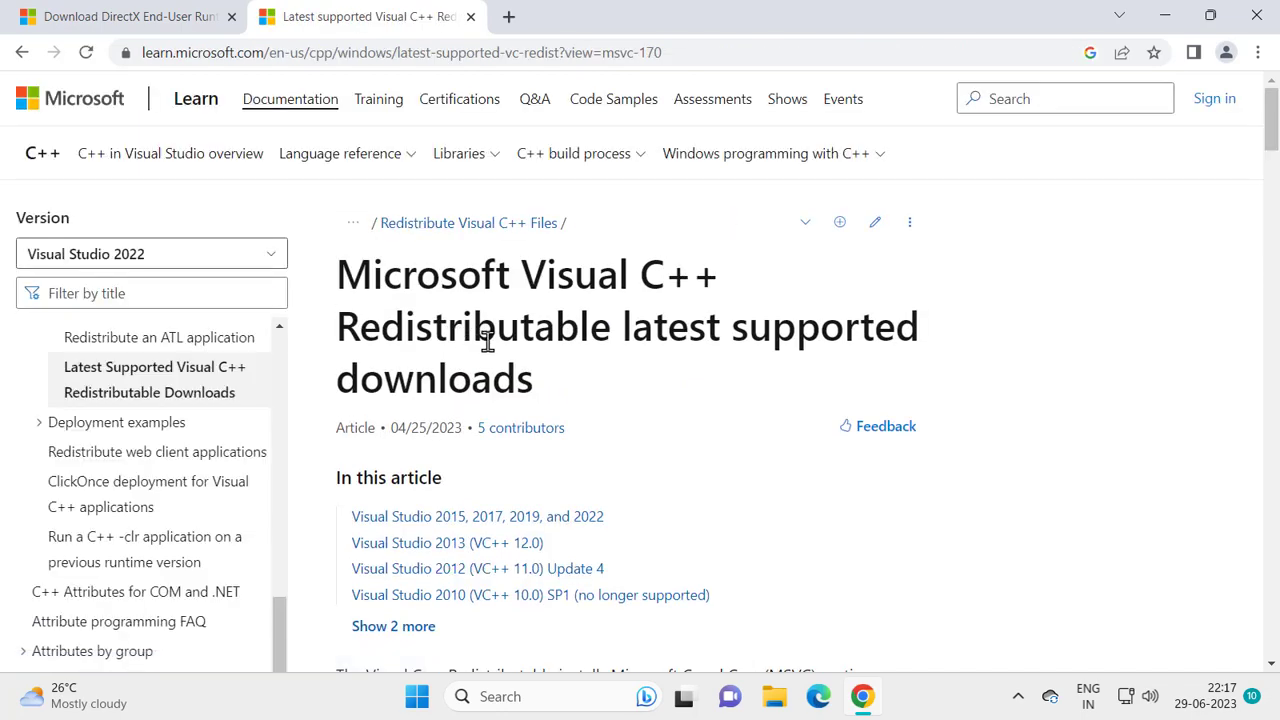
scroll(500, 340, "down", 2)
scroll(512, 272, "down", 2)
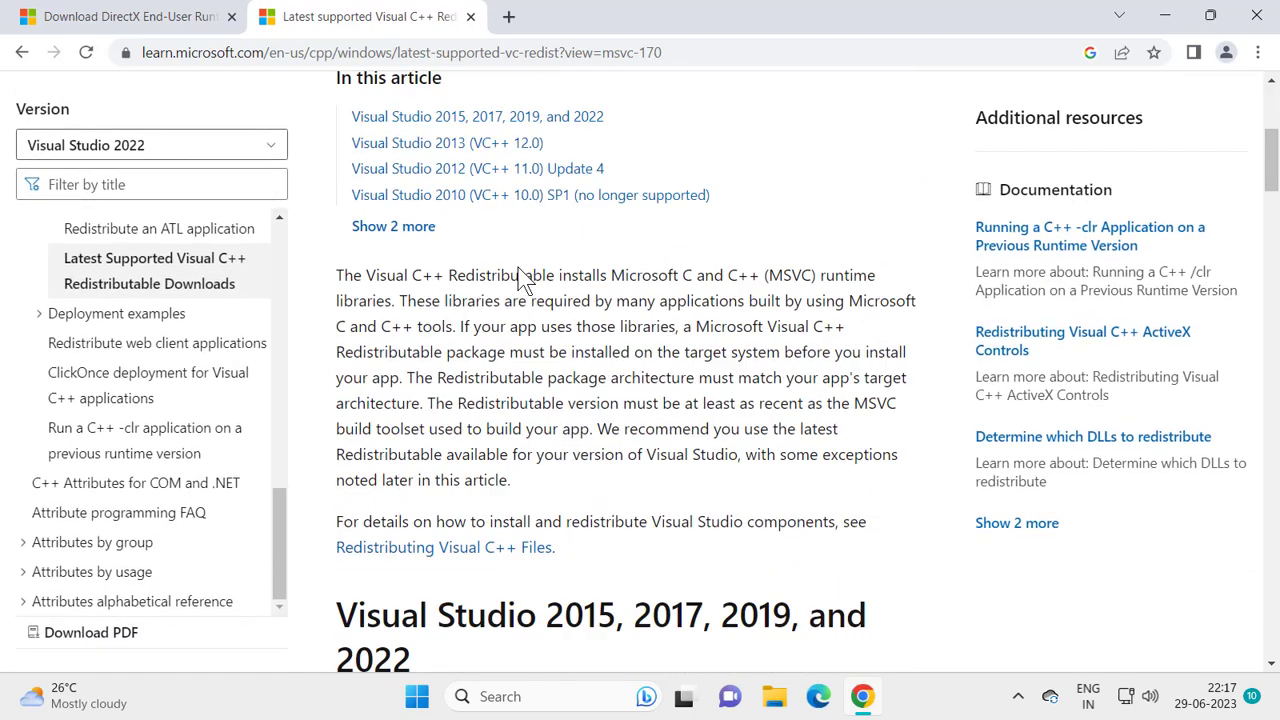
scroll(518, 267, "down", 2)
scroll(518, 267, "down", 2)
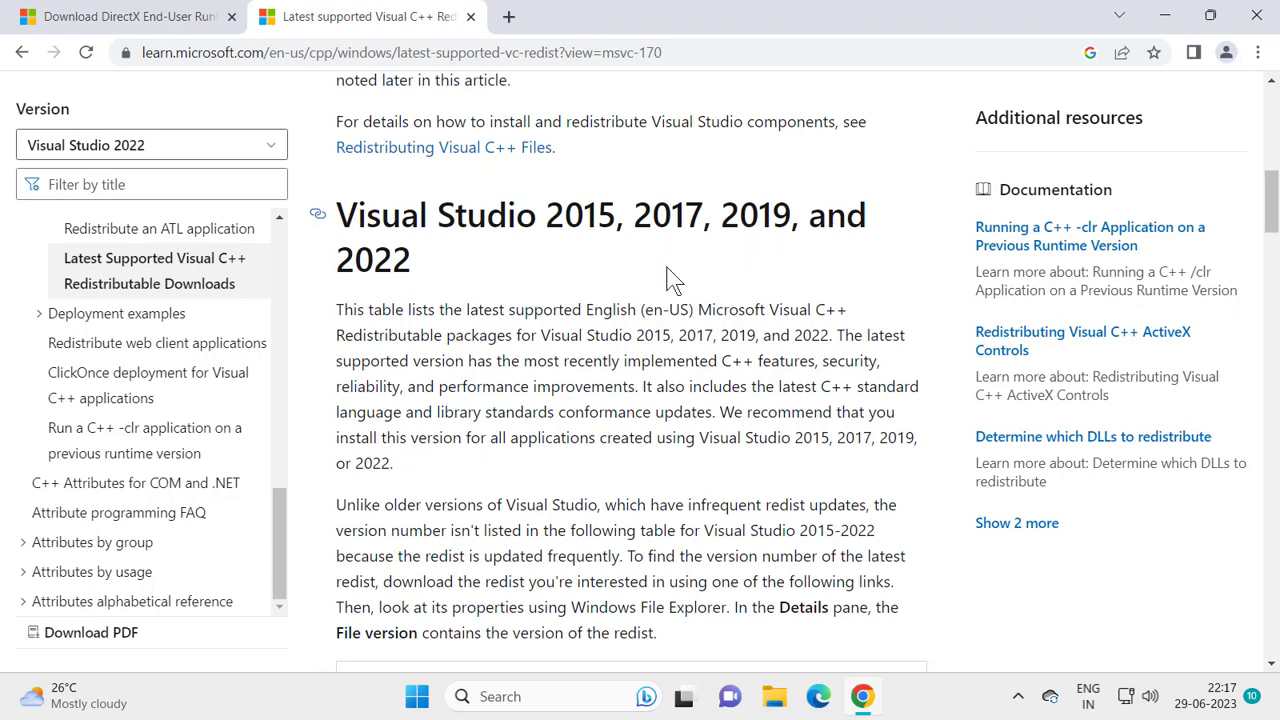
scroll(580, 292, "down", 4)
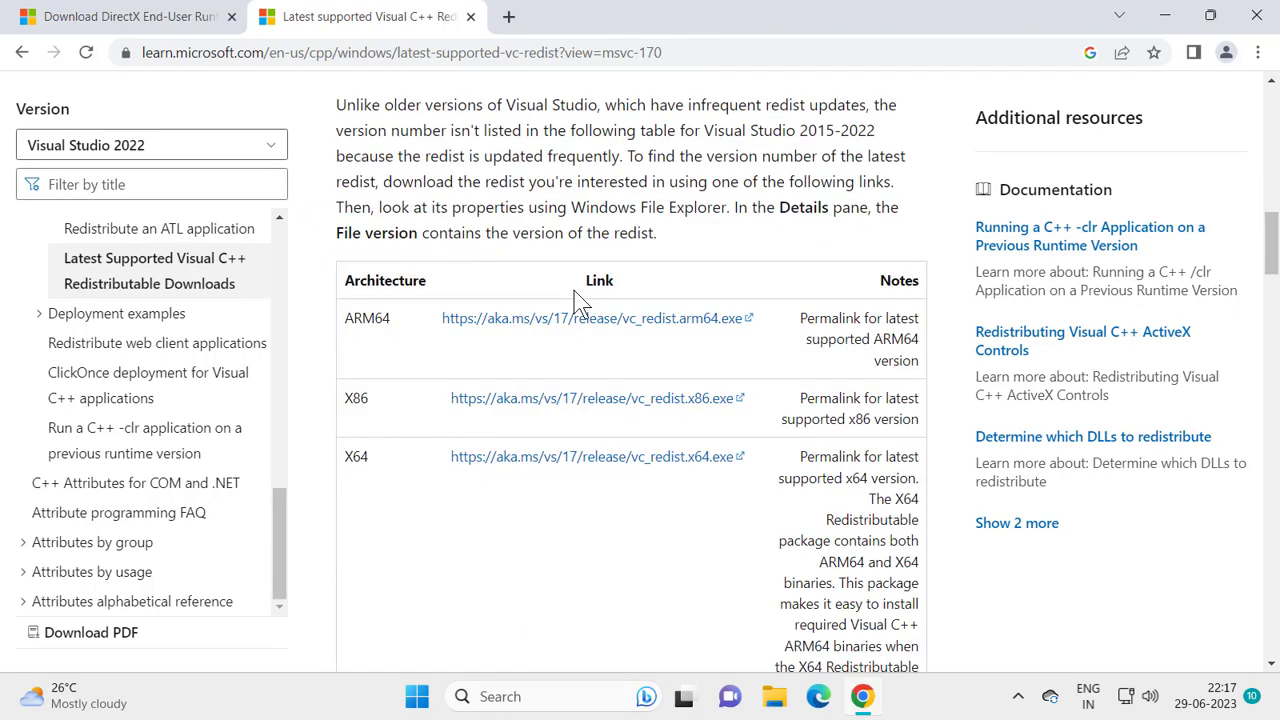
scroll(574, 290, "down", 1)
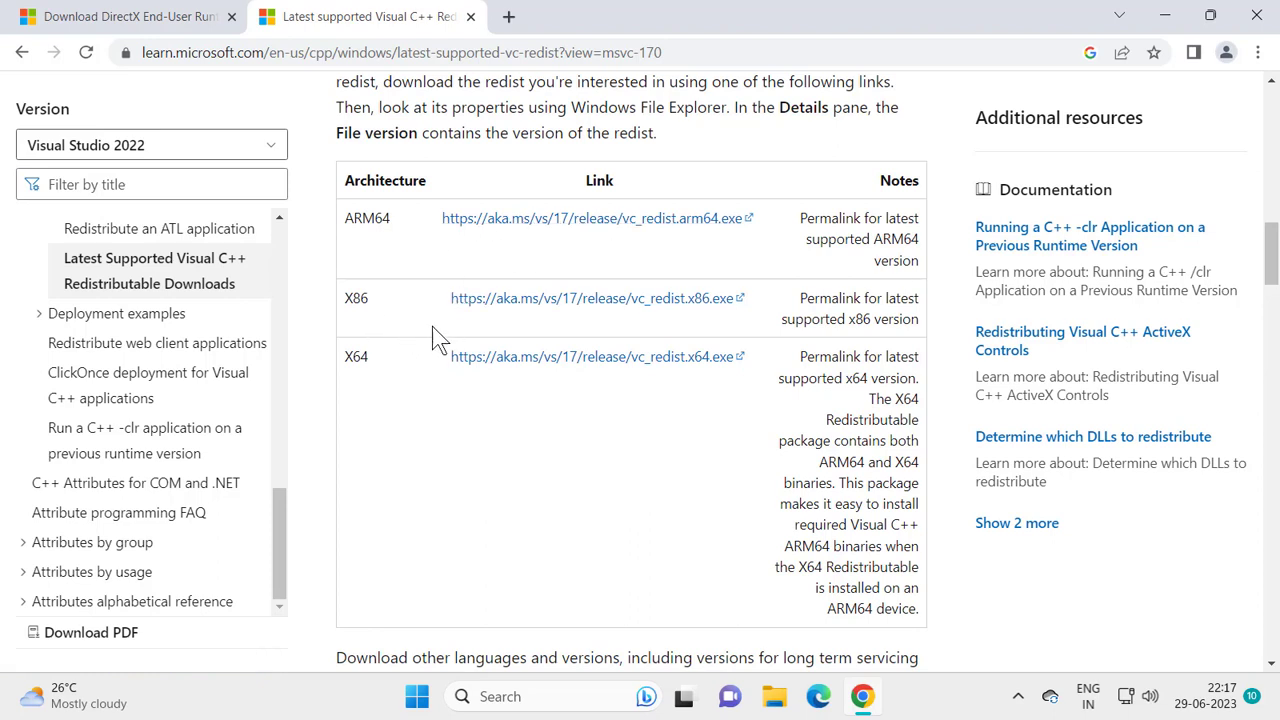
Download the X86 and X64 vc_redist installers.
left_click_drag(345, 300, 384, 314)
left_click(379, 304)
left_click_drag(346, 362, 380, 368)
left_click(390, 372)
Close Chrome and open Device Manager from Windows search.
left_click(1256, 16)
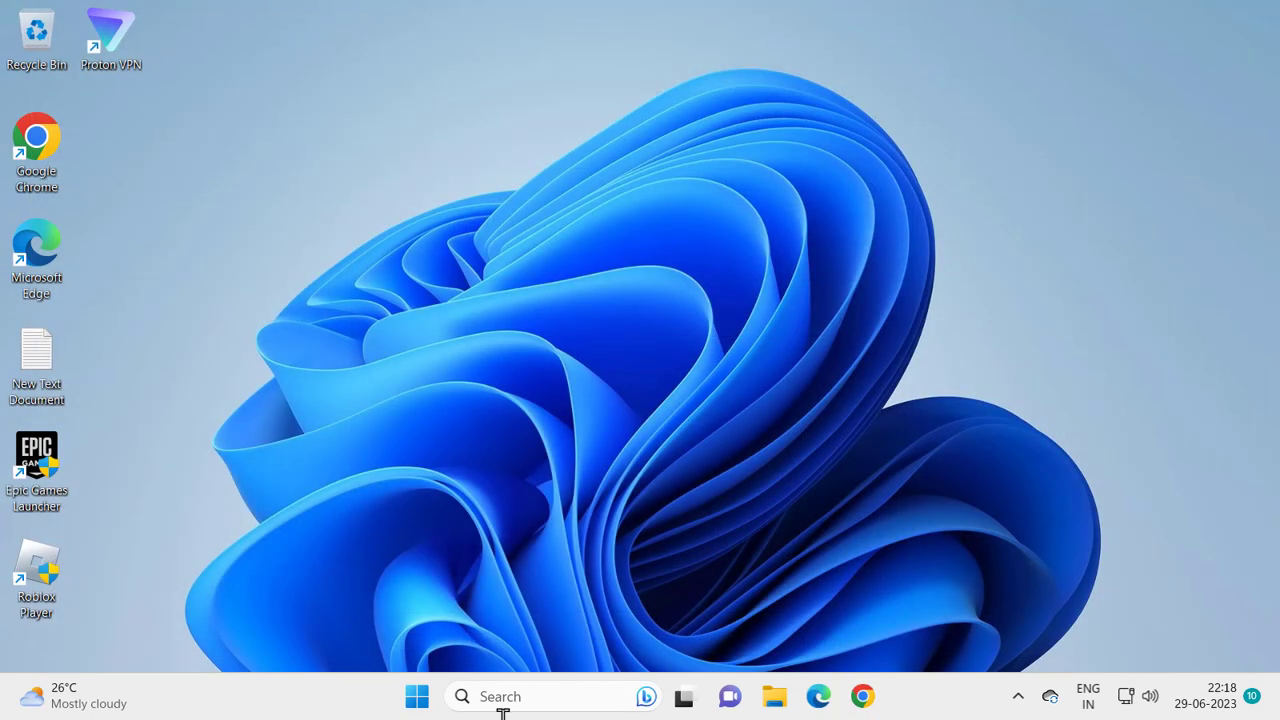
left_click(529, 698)
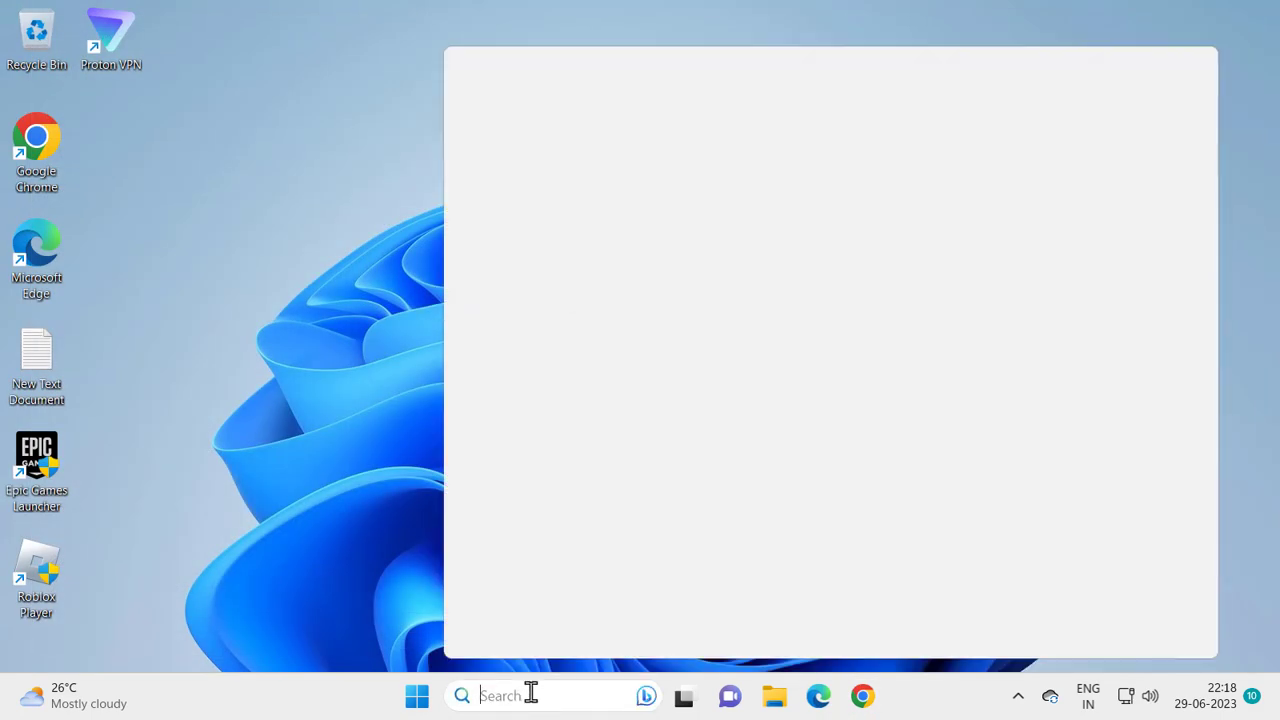
type("dev")
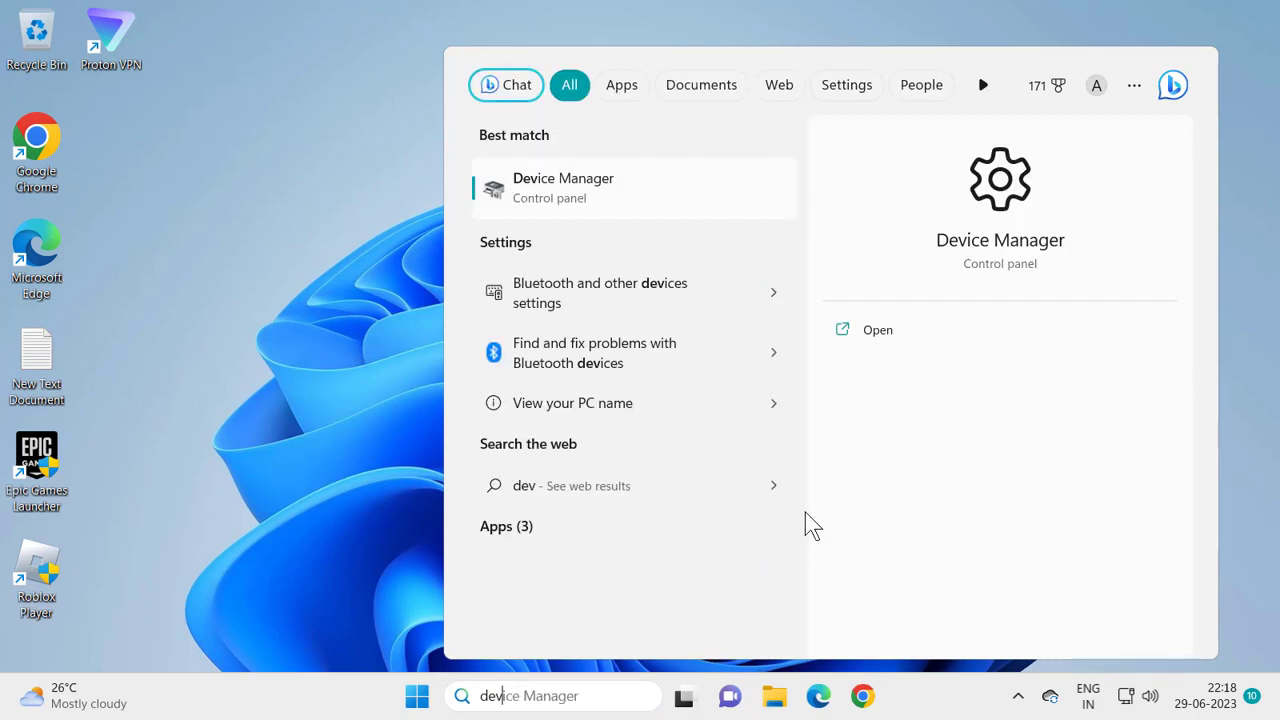
left_click(878, 330)
Expand Display adapters and start a driver update for VMware SVGA 3D.
left_click(62, 182)
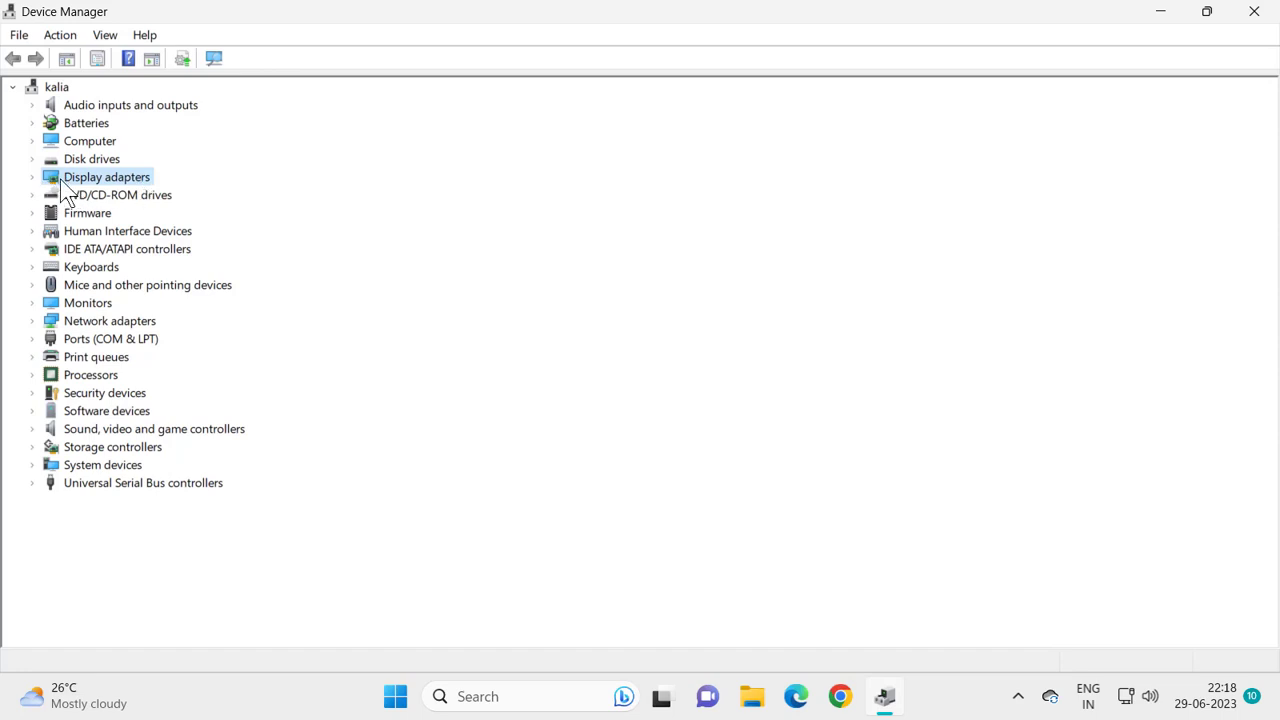
left_click(32, 178)
left_click(113, 197)
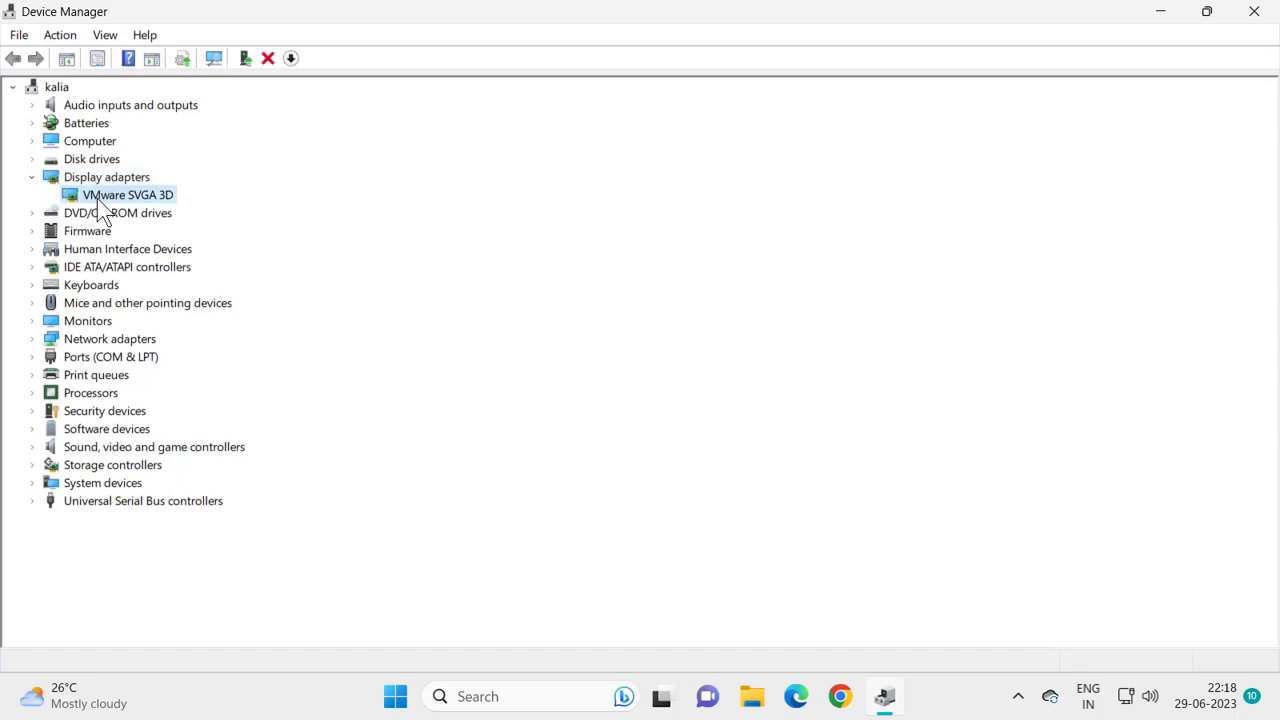
right_click(100, 200)
left_click(160, 214)
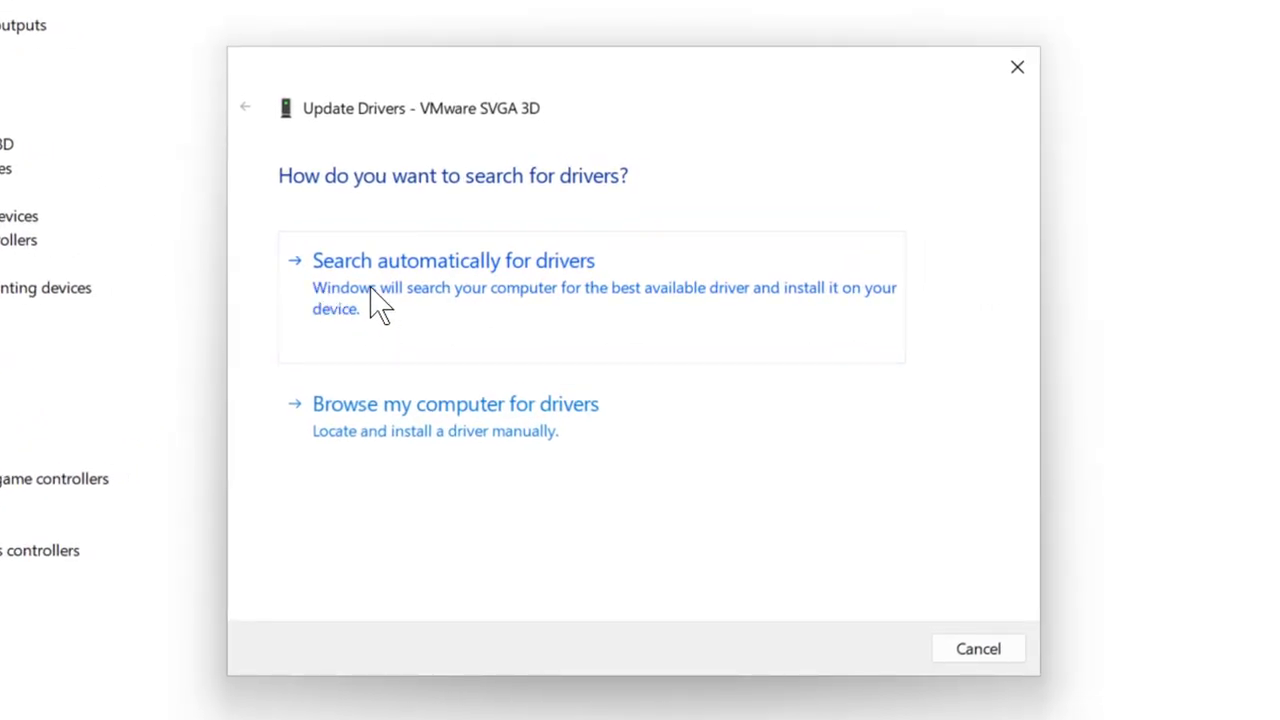
Search automatically for a newer VMware SVGA 3D driver, then check Windows Update.
left_click(560, 292)
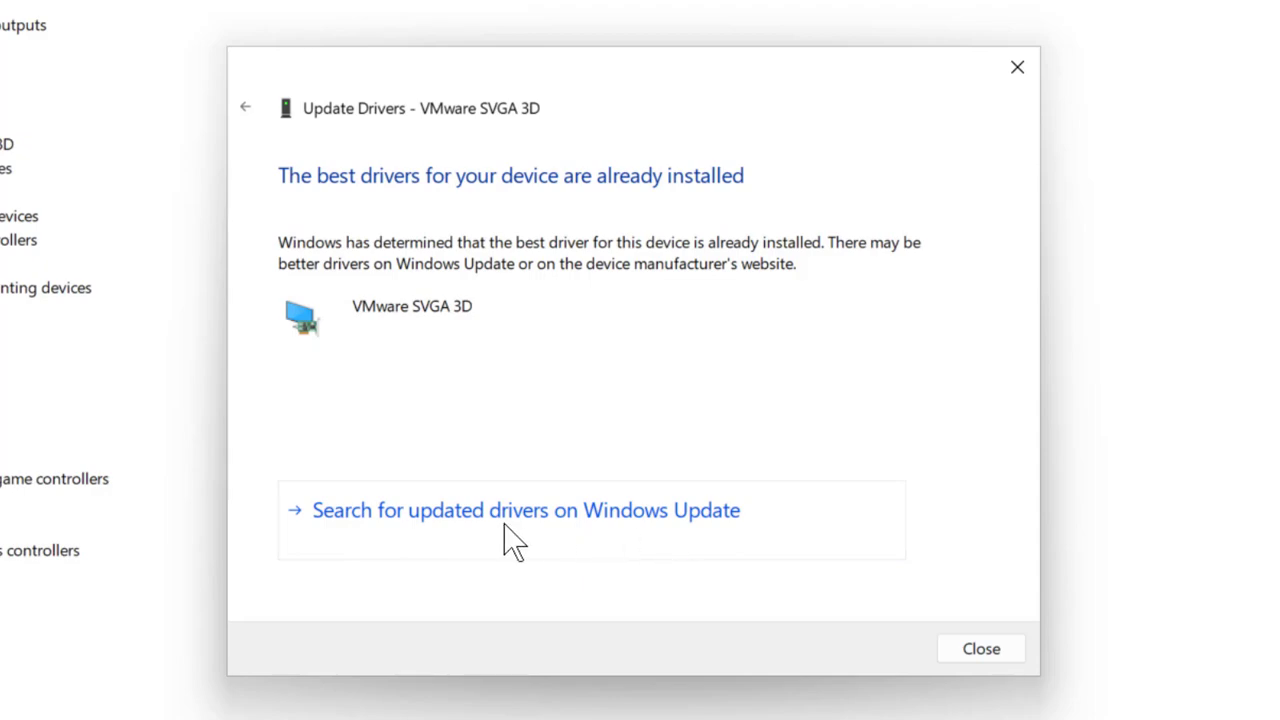
left_click(505, 537)
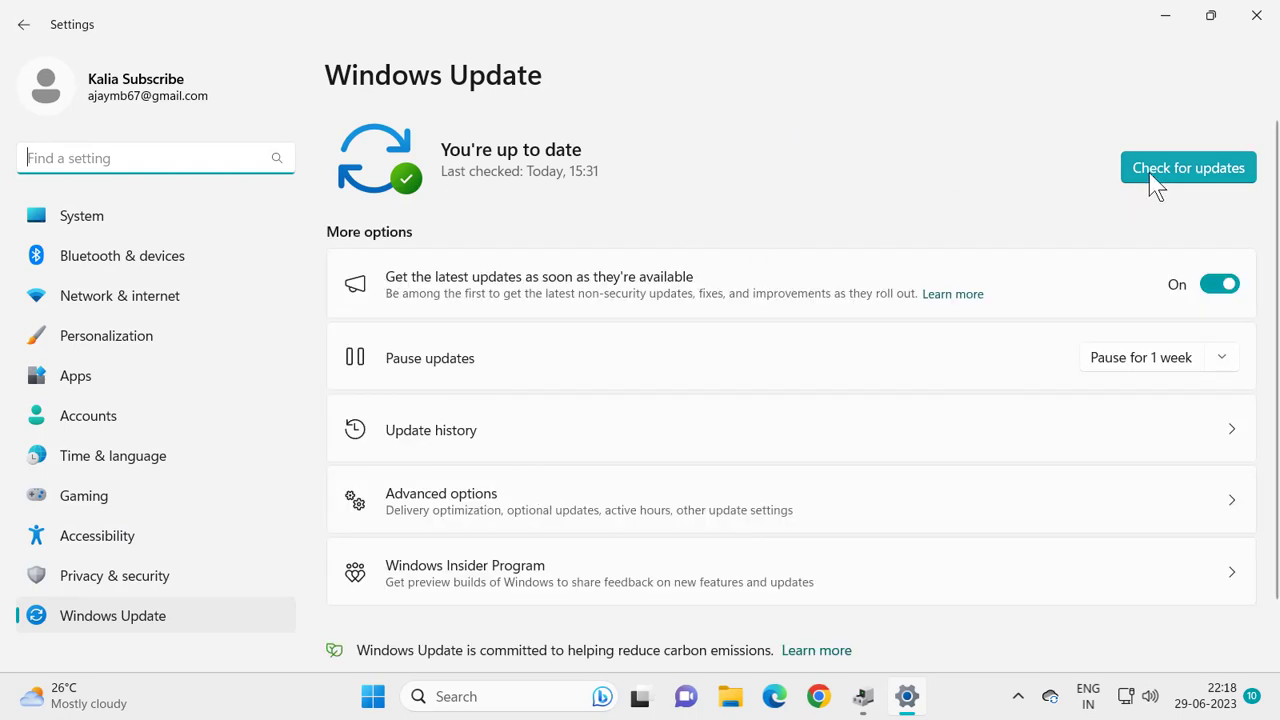
Run Check for updates on the Windows Update page.
left_click(1149, 172)
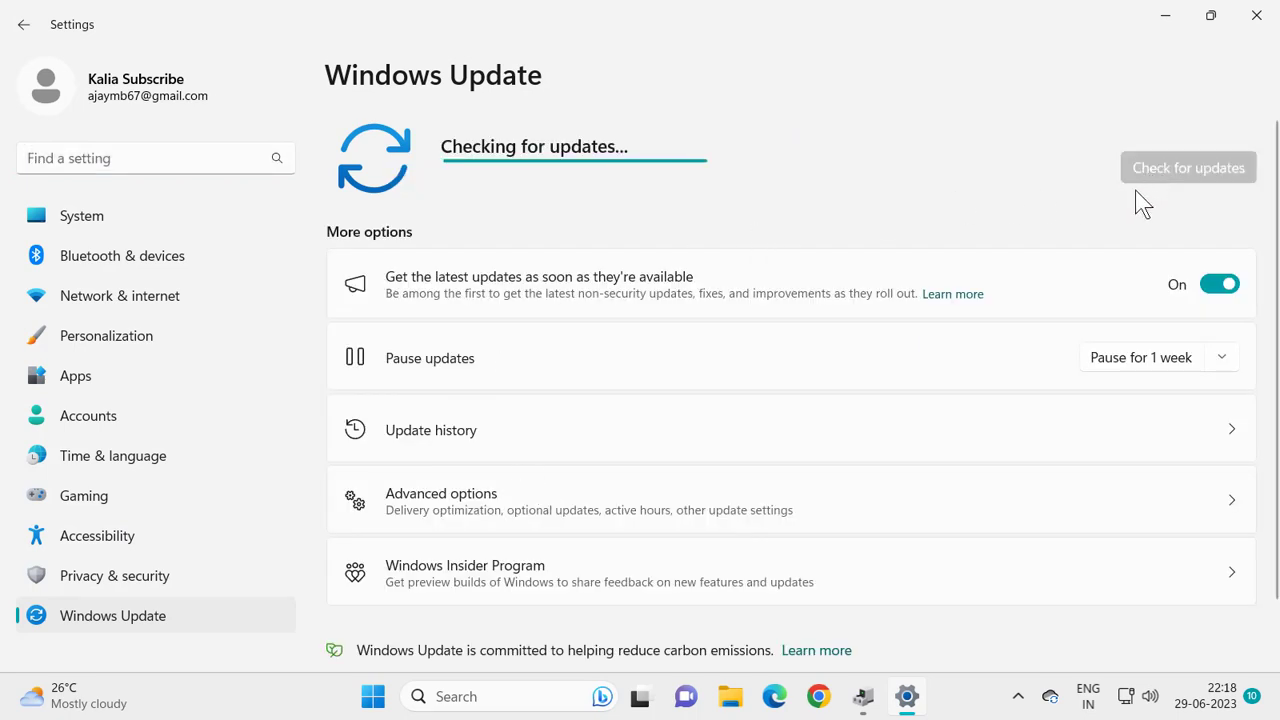